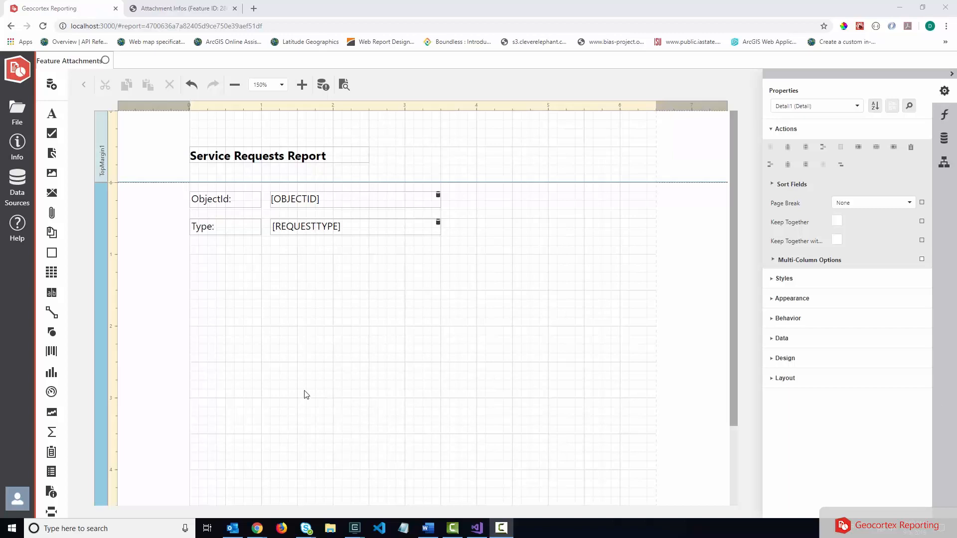
Add a label reading "Image 1:" below the Type label in the report's detail area.
{"action": "left_click_drag", "start_coordinate": [55, 121], "coordinate": [194, 278]}
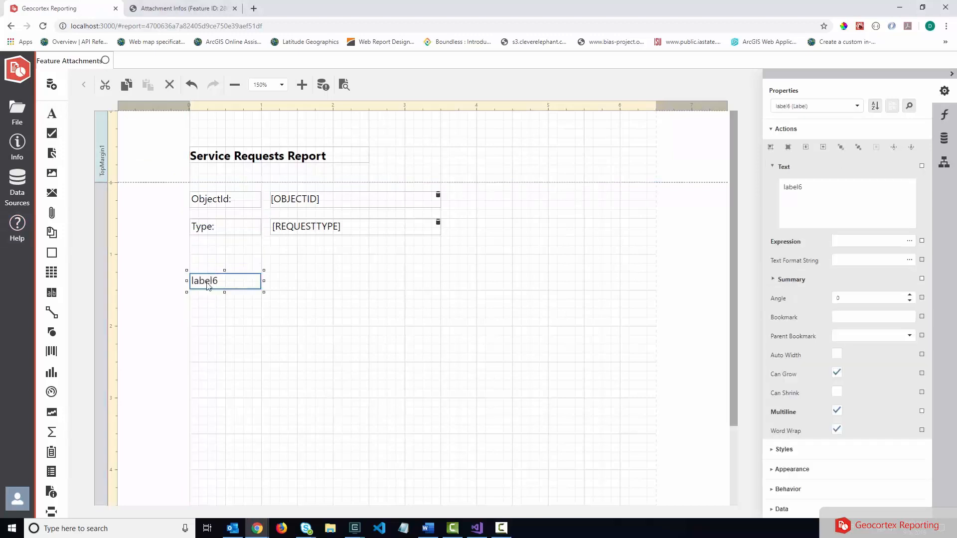
{"action": "double_click", "coordinate": [207, 275]}
{"action": "type", "text": "Image 1:"}
{"action": "left_click", "coordinate": [308, 277]}
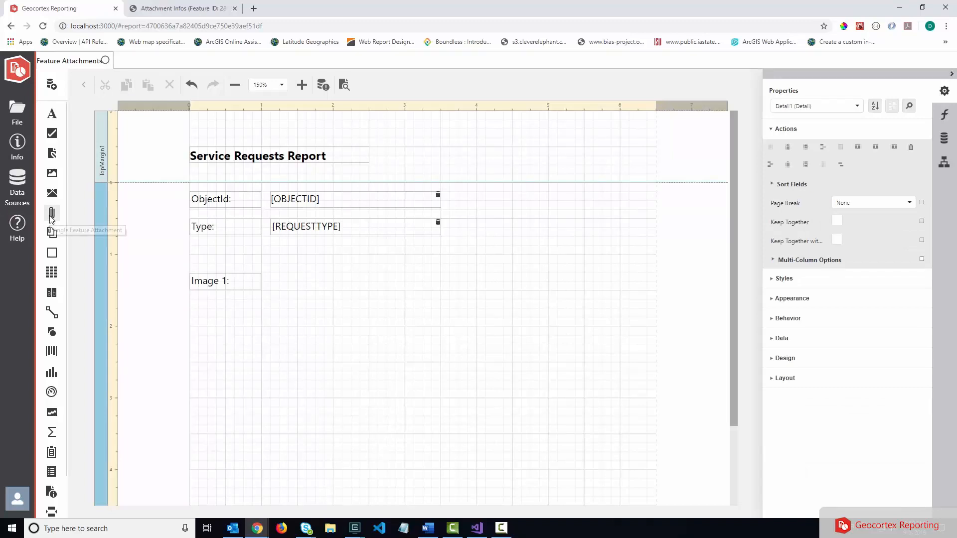
Place a single feature attachment item beside the "Image 1:" label and set its image quality to Medium.
{"action": "left_click_drag", "start_coordinate": [52, 218], "coordinate": [274, 257]}
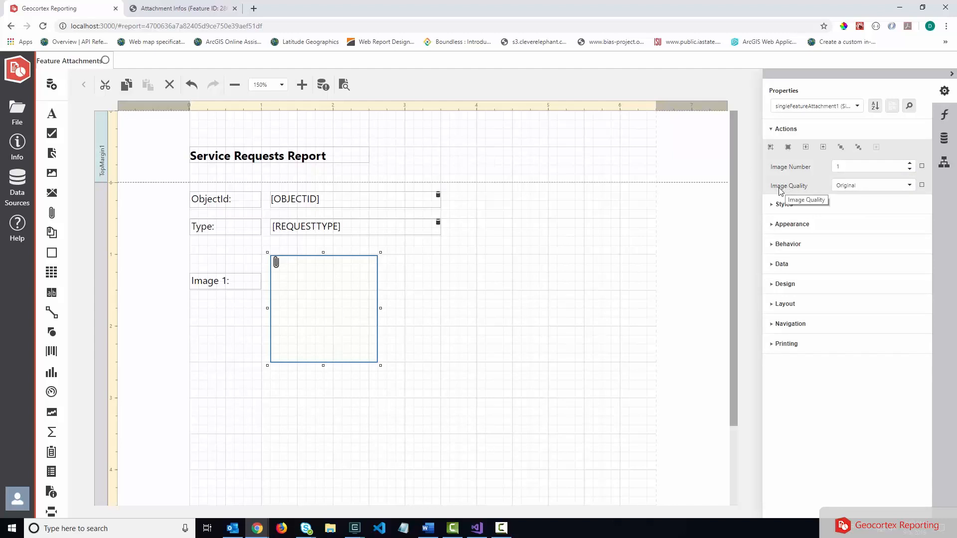
{"action": "left_click", "coordinate": [910, 186]}
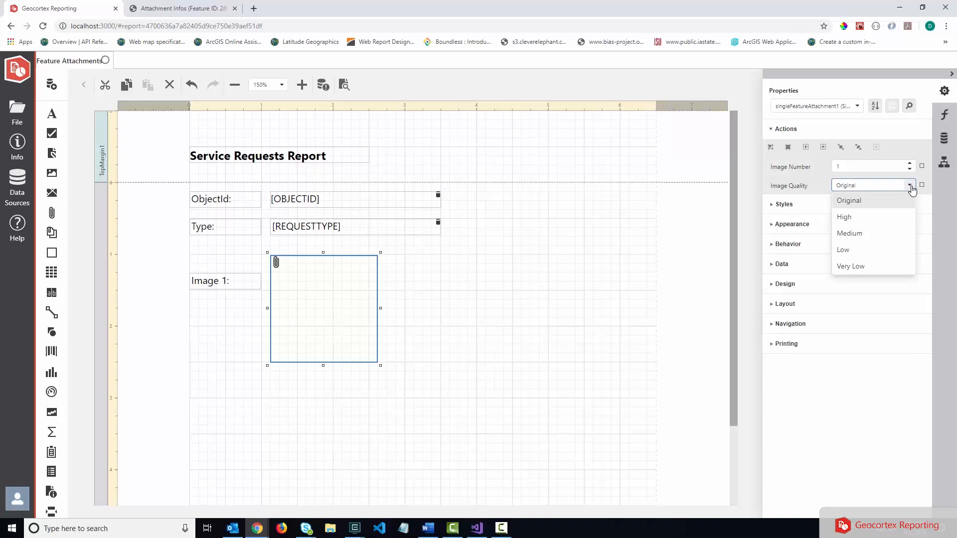
{"action": "left_click", "coordinate": [880, 237]}
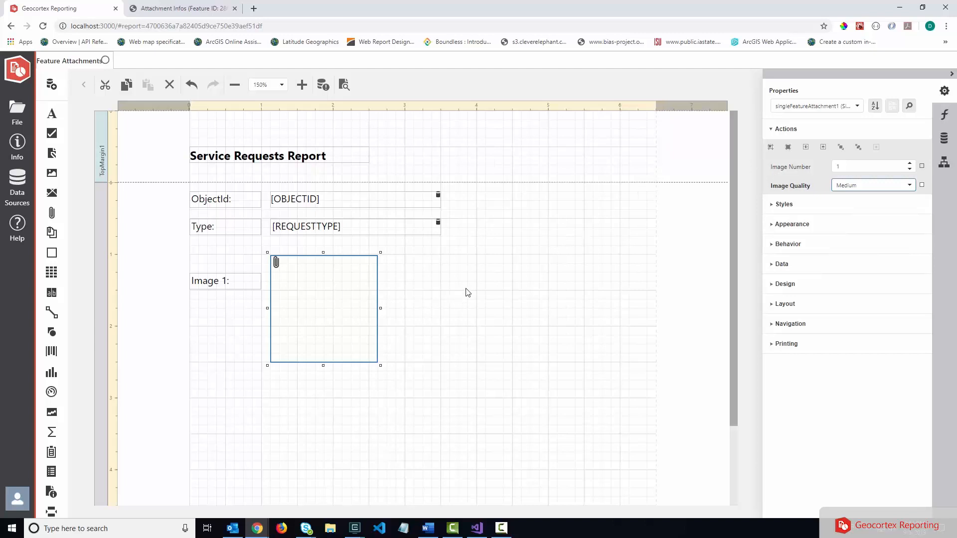
View the attachment sinkhole 1.jpeg from the feature's attachment list, and return to the report designer.
{"action": "left_click", "coordinate": [178, 6]}
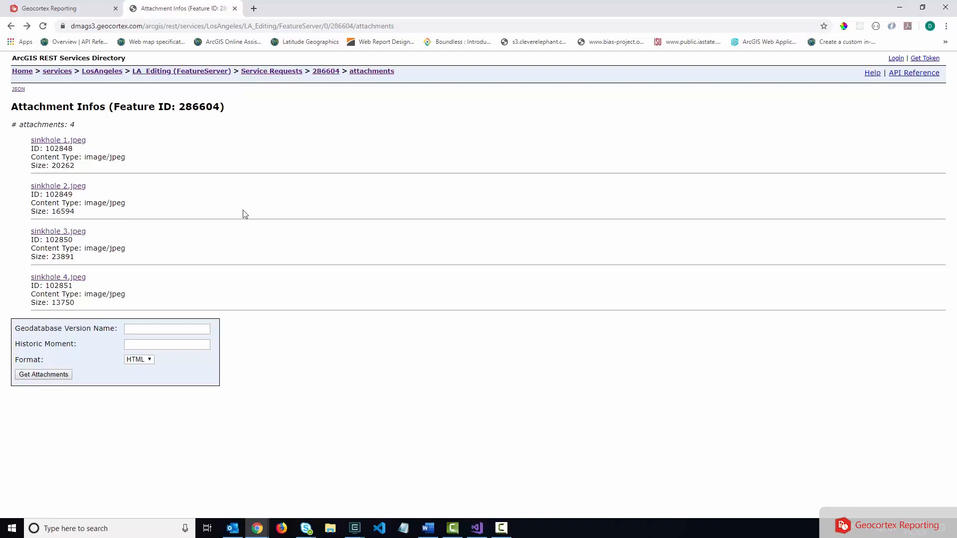
{"action": "left_click", "coordinate": [80, 141]}
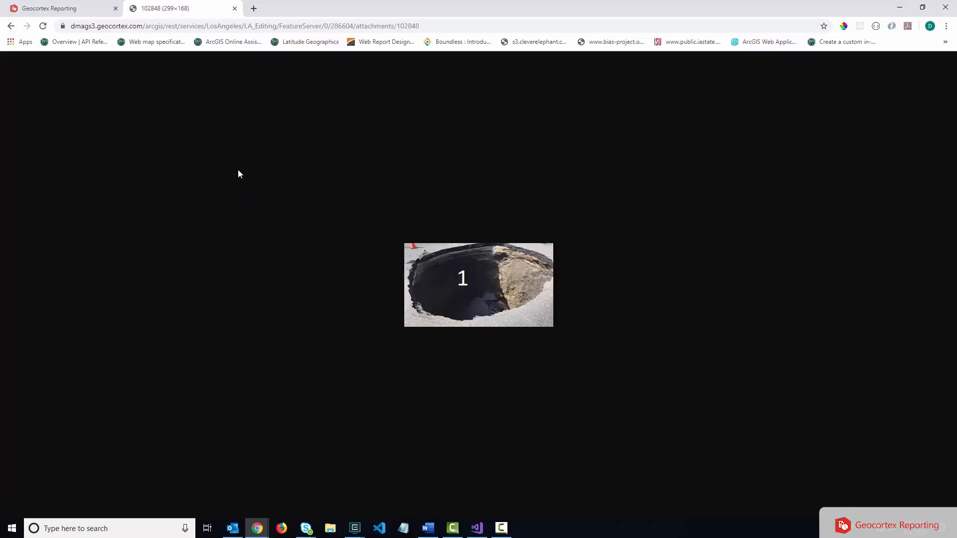
{"action": "key", "text": "alt+Left"}
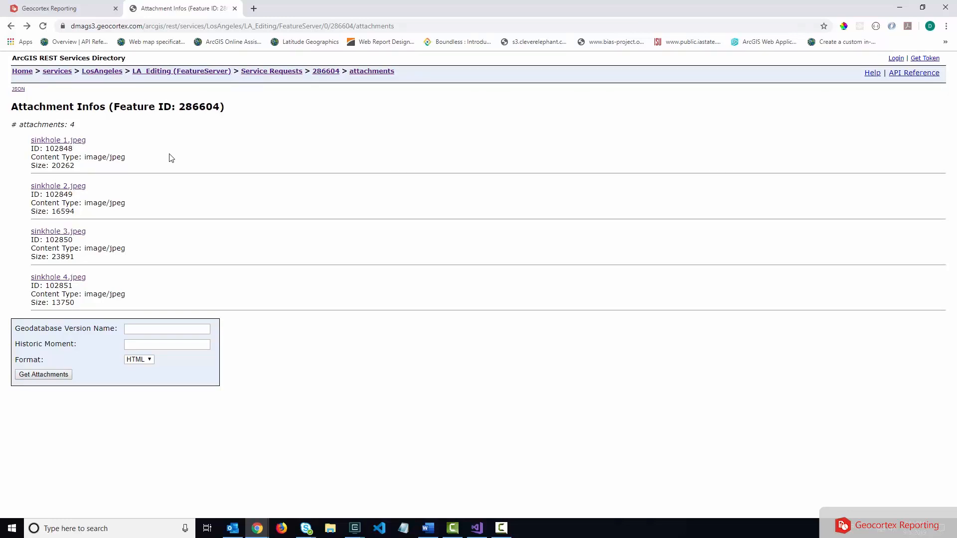
{"action": "left_click", "coordinate": [31, 16]}
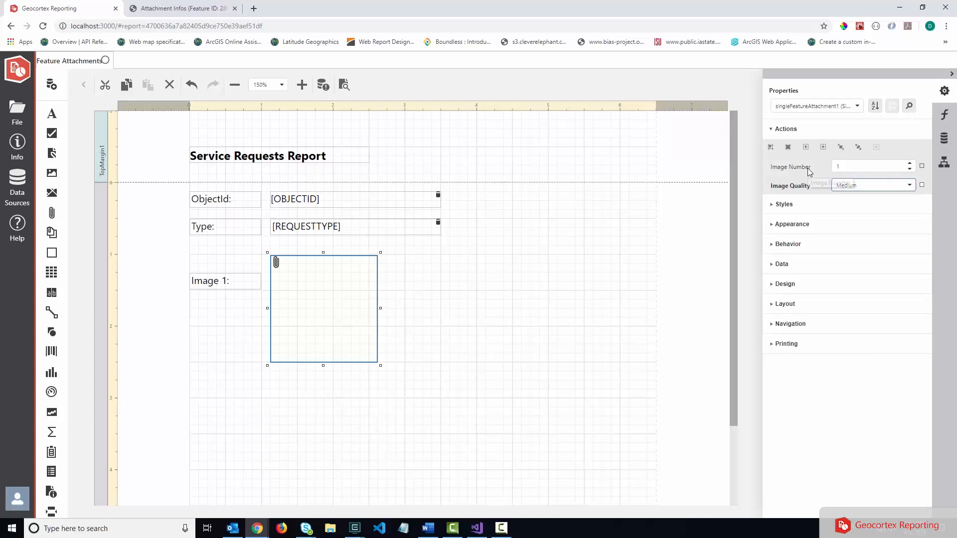
Preview the report for feature 286604 to check the first image, and close the result.
{"action": "left_click", "coordinate": [344, 84]}
{"action": "left_click", "coordinate": [562, 328]}
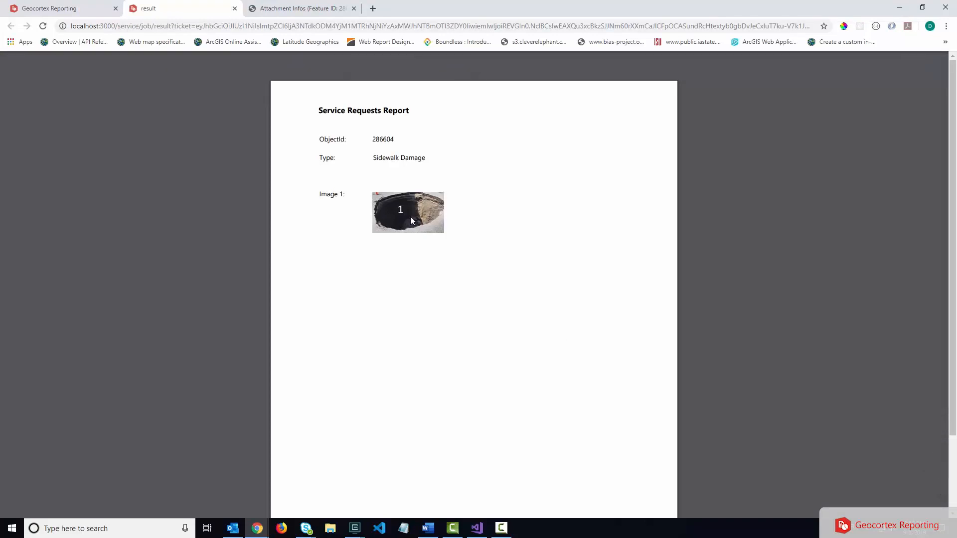
{"action": "left_click", "coordinate": [235, 8]}
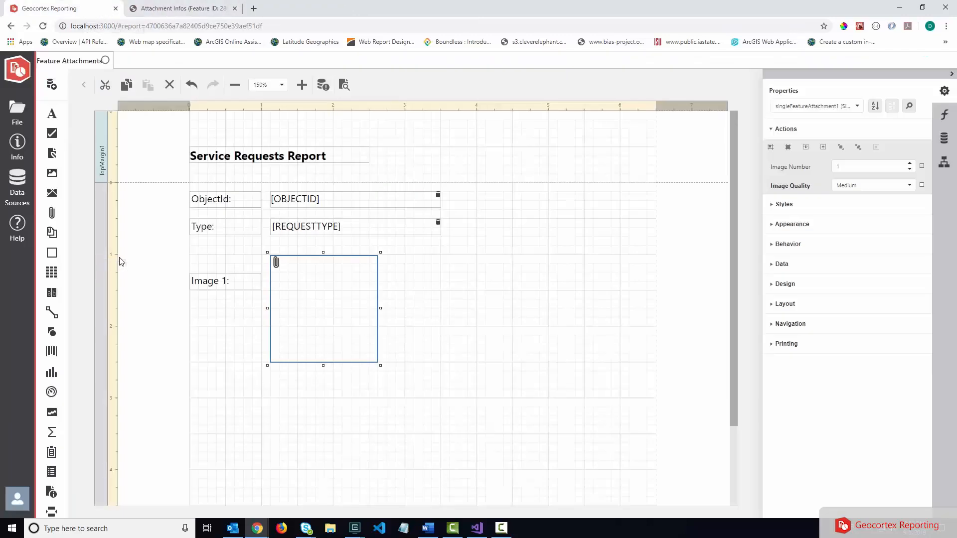
Add a label reading "Image 3:" below the first attachment item, aligned with the "Image 1:" label.
{"action": "left_click_drag", "start_coordinate": [56, 113], "coordinate": [190, 422]}
{"action": "left_click_drag", "start_coordinate": [52, 114], "coordinate": [195, 423]}
{"action": "double_click", "coordinate": [204, 423]}
{"action": "key", "text": "BackSpace"}
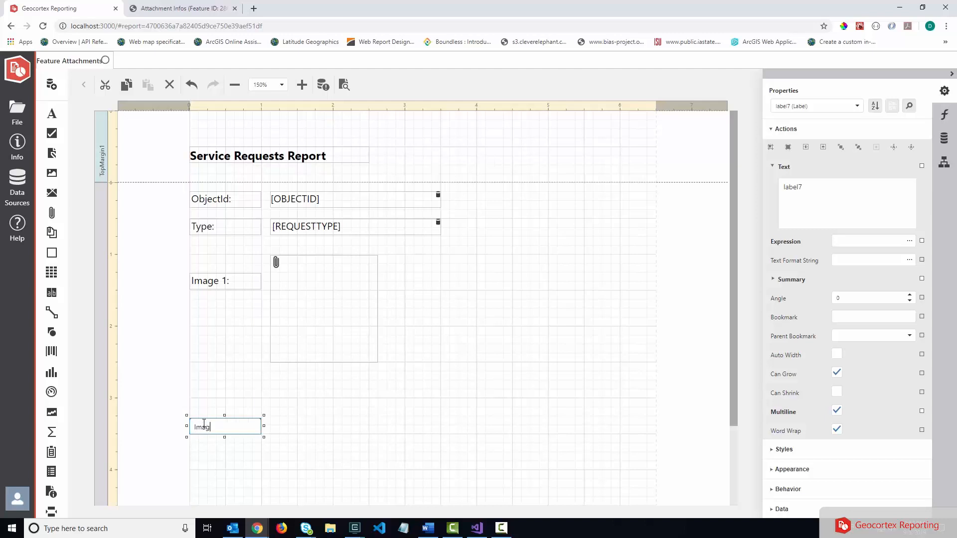
{"action": "type", "text": "Image 3:"}
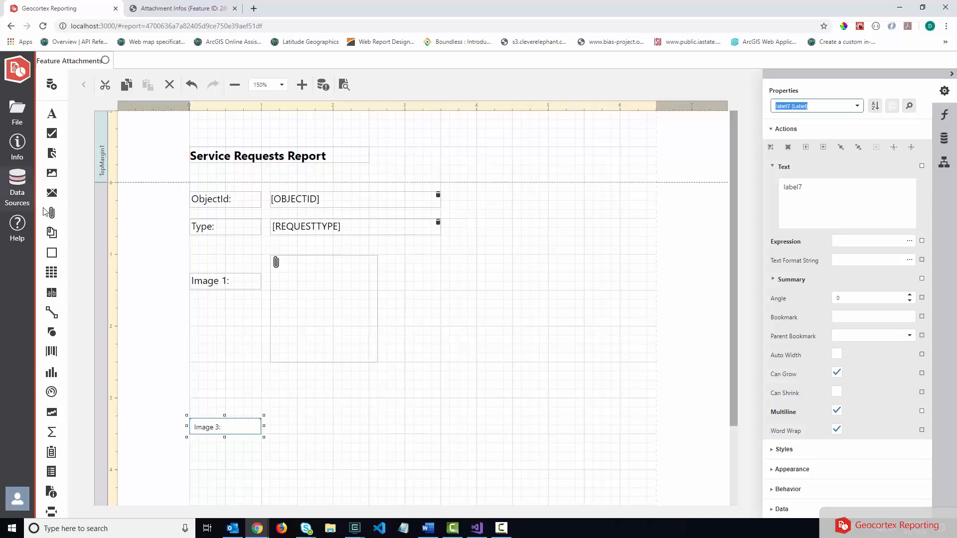
Place a second single feature attachment item beside "Image 3:" with Low image quality and image number 3.
{"action": "left_click_drag", "start_coordinate": [52, 213], "coordinate": [273, 400]}
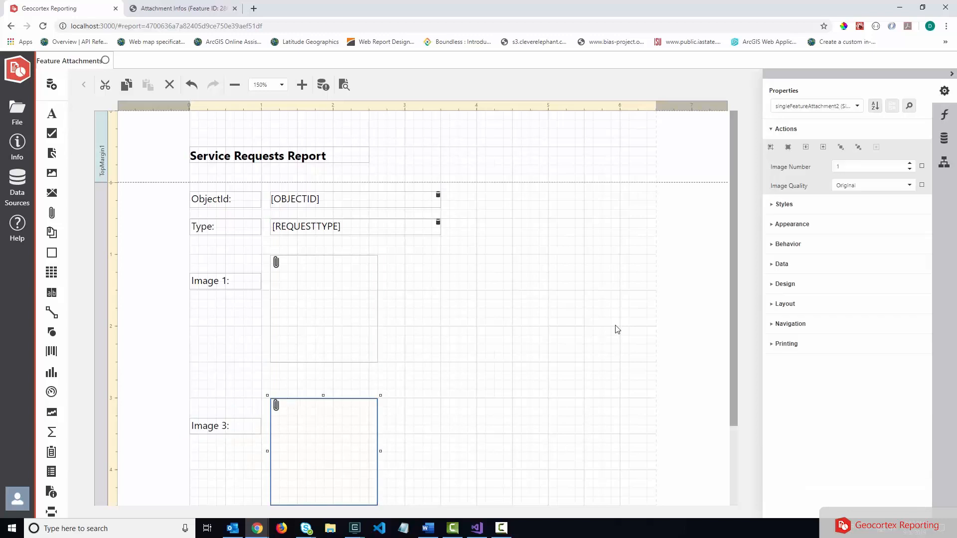
{"action": "left_click", "coordinate": [909, 185]}
{"action": "left_click", "coordinate": [866, 255]}
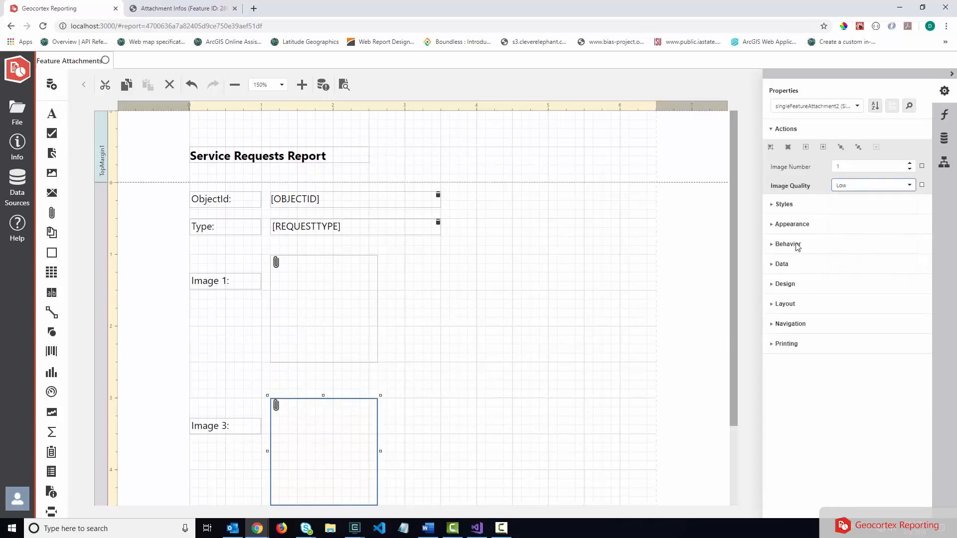
{"action": "left_click", "coordinate": [911, 169]}
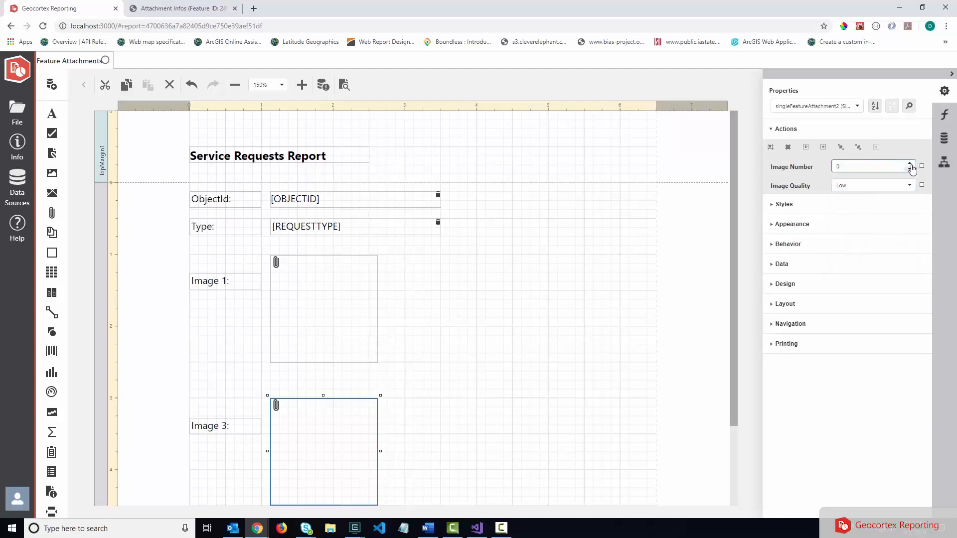
{"action": "left_click", "coordinate": [910, 164]}
{"action": "left_click", "coordinate": [911, 164]}
{"action": "left_click", "coordinate": [911, 164]}
Preview the report with both single attachment items for feature 286604, and close the result.
{"action": "left_click", "coordinate": [344, 85]}
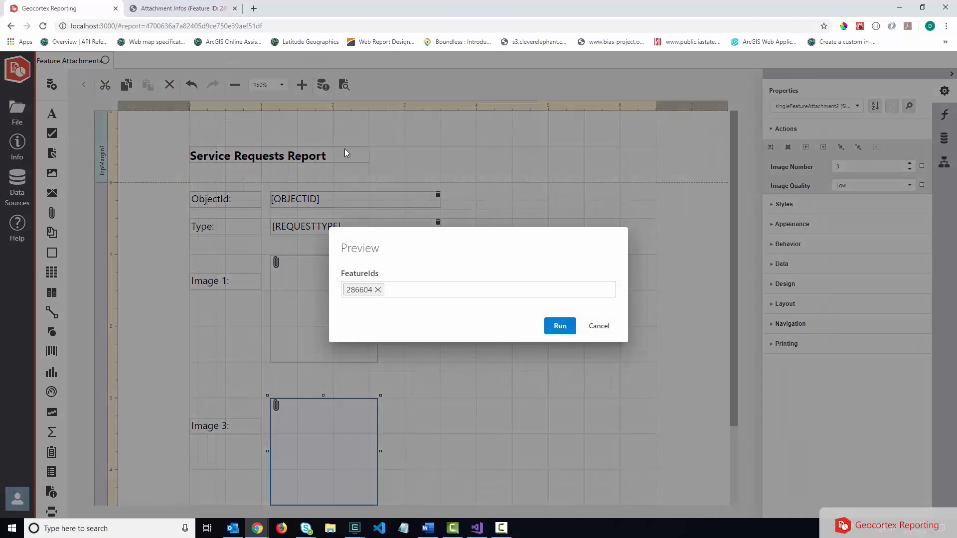
{"action": "left_click", "coordinate": [557, 328]}
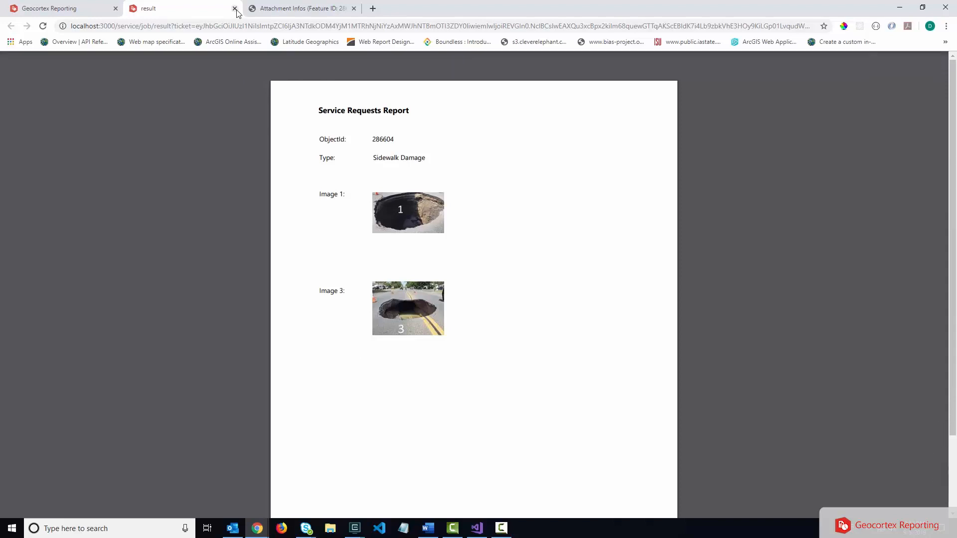
{"action": "key", "text": "ctrl+w"}
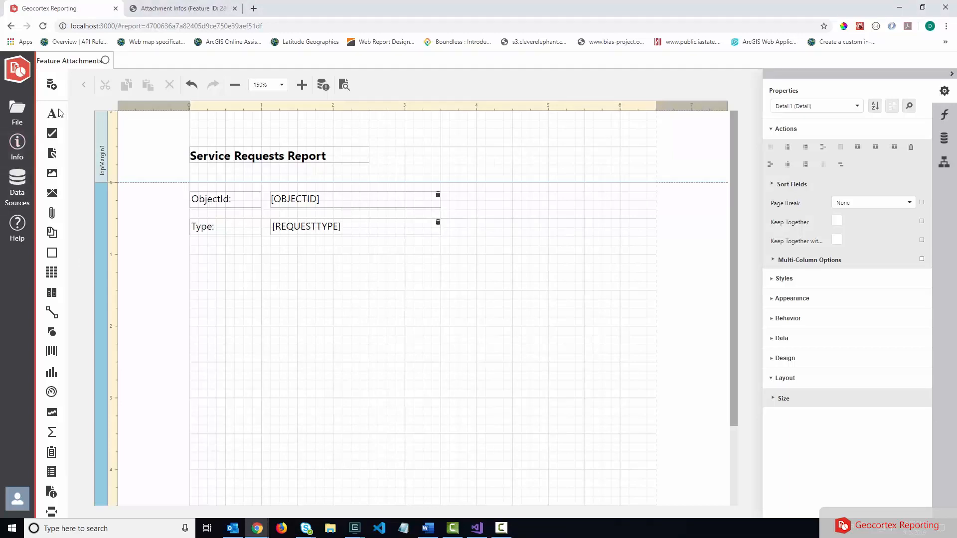
Add a label reading "Images:" below the Type label.
{"action": "left_click_drag", "start_coordinate": [51, 114], "coordinate": [196, 282]}
{"action": "type", "text": "Im"}
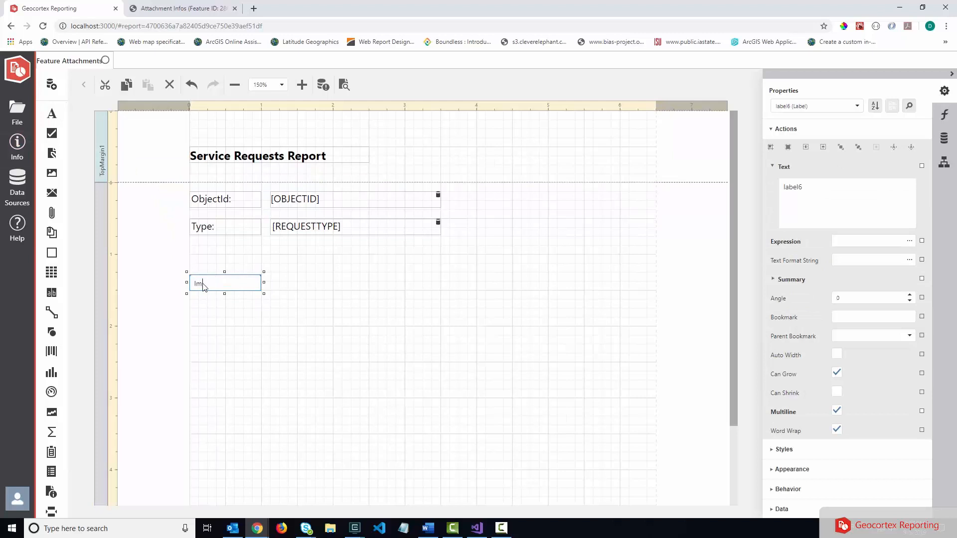
{"action": "type", "text": "ages:"}
{"action": "left_click", "coordinate": [209, 316]}
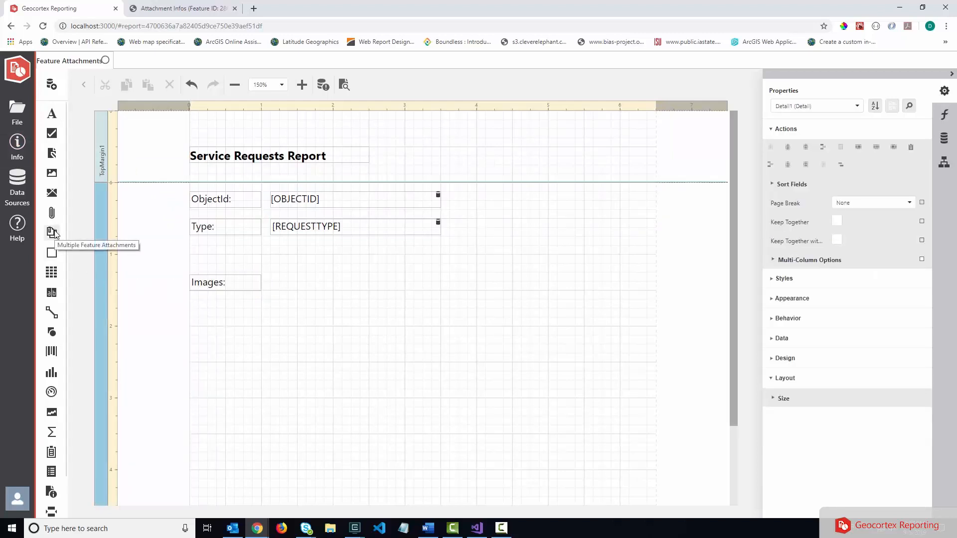
Place a multiple feature attachments item beside the "Images:" label and set its image quality to Medium.
{"action": "left_click_drag", "start_coordinate": [51, 233], "coordinate": [272, 255]}
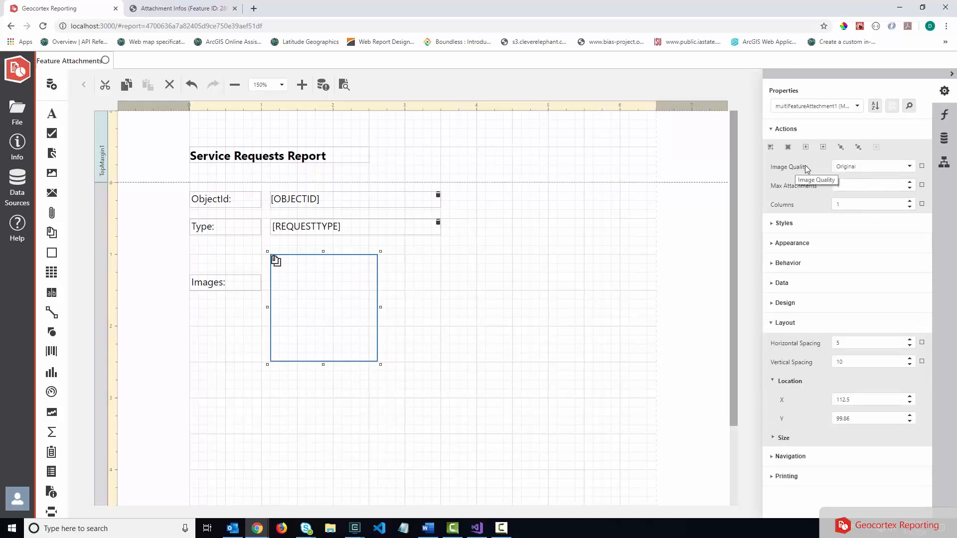
{"action": "left_click", "coordinate": [910, 169]}
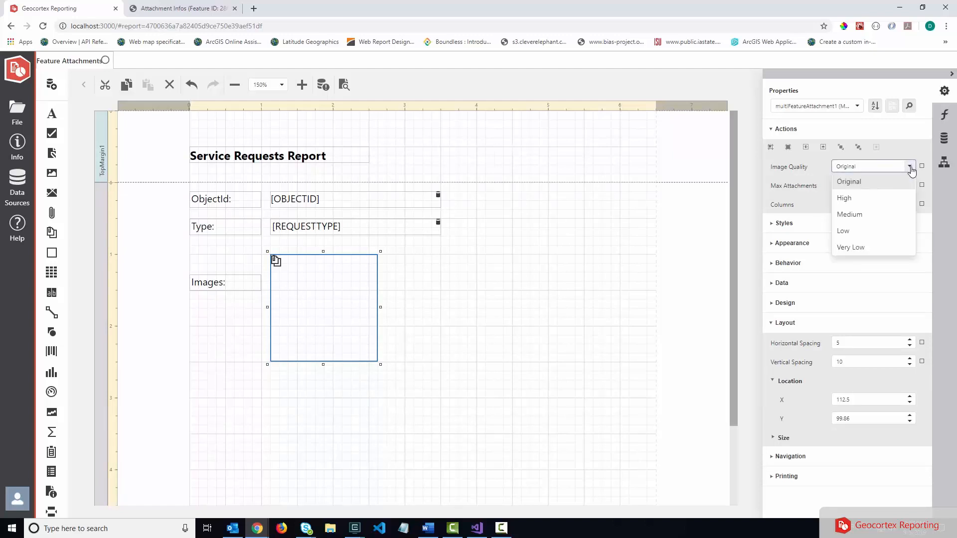
{"action": "left_click", "coordinate": [884, 220]}
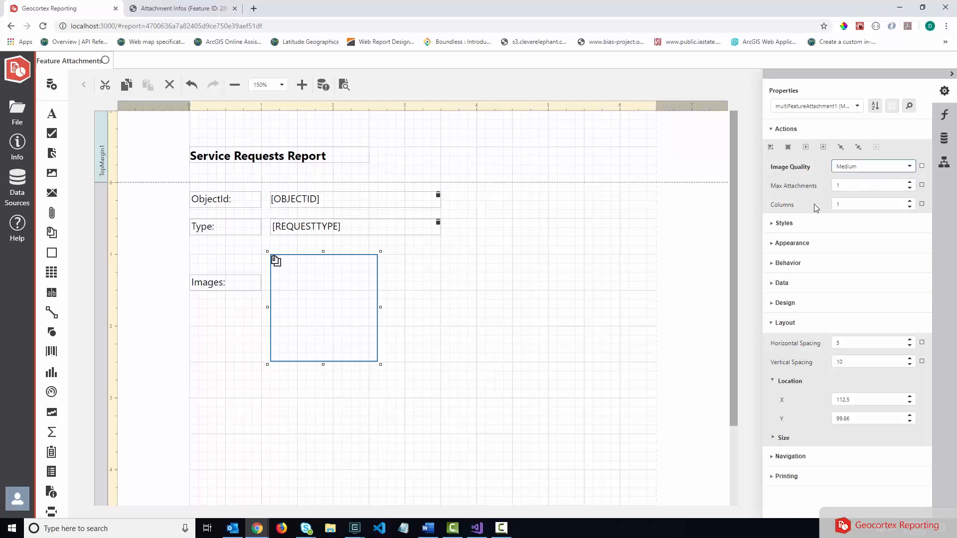
Preview the report with the multiple attachments item at its default attachment limit, and close the result.
{"action": "left_click", "coordinate": [344, 85]}
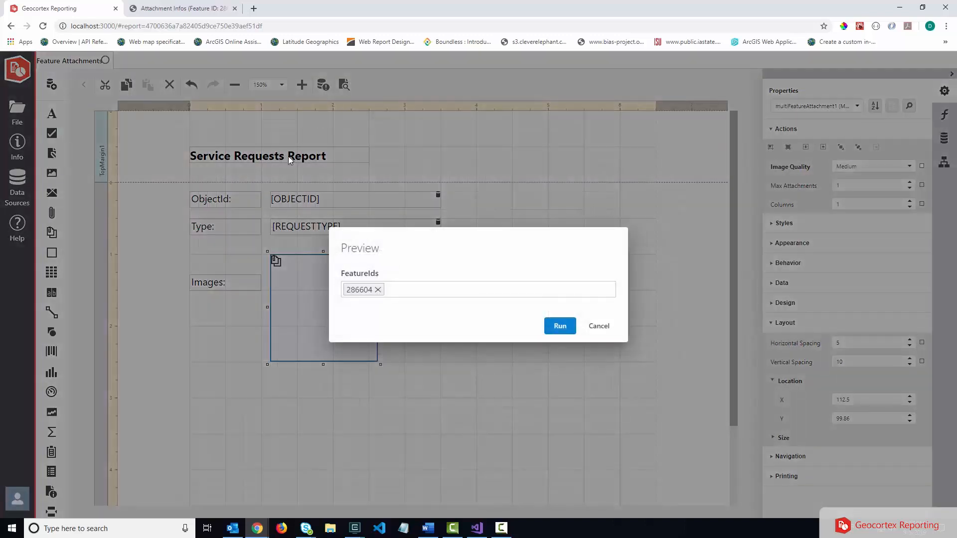
{"action": "left_click", "coordinate": [560, 326]}
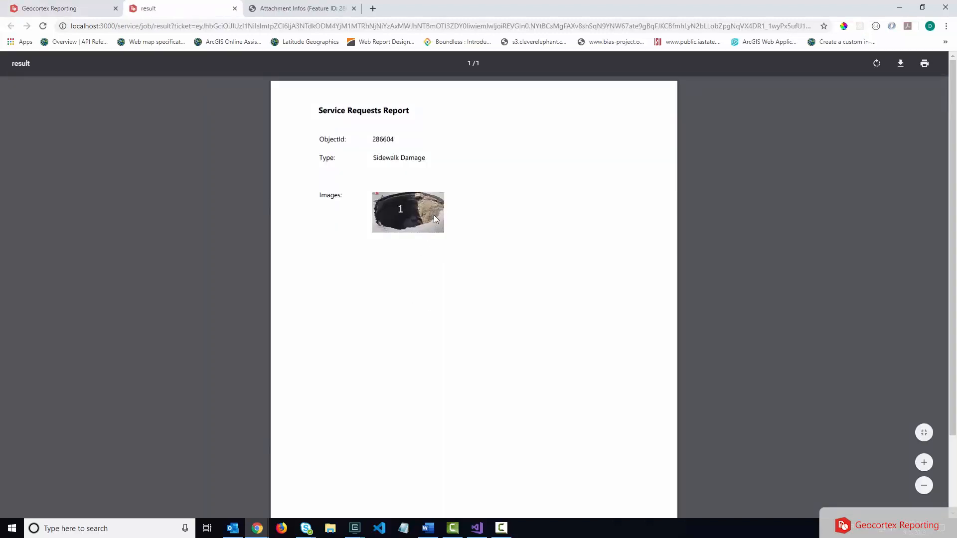
{"action": "left_click", "coordinate": [235, 9]}
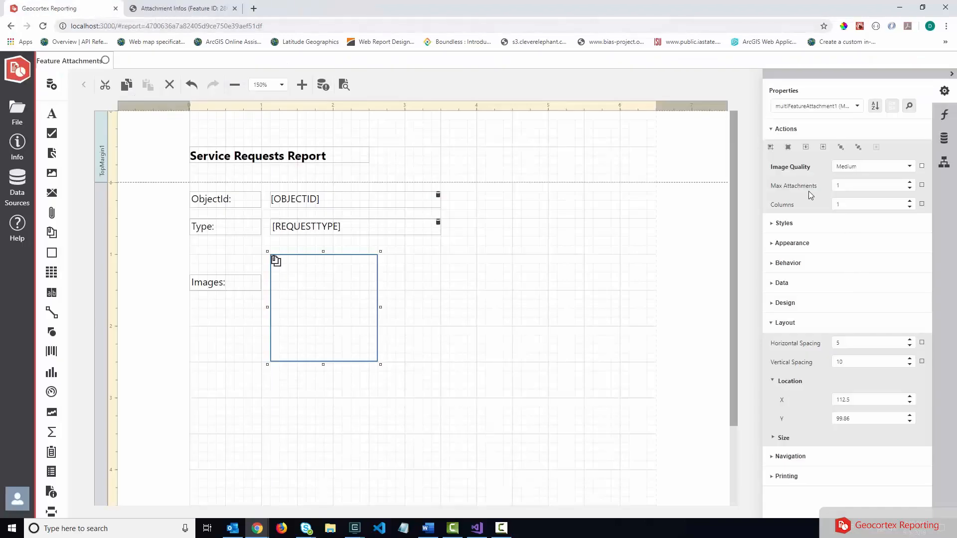
Set the attachments item's maximum attachments to 3 and place a label with its default text below the item.
{"action": "left_click", "coordinate": [910, 183]}
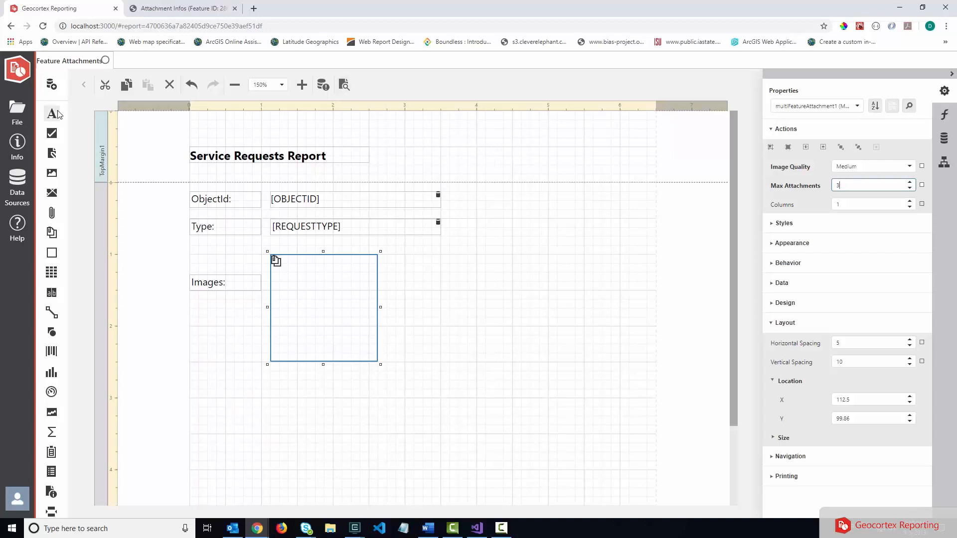
{"action": "left_click_drag", "start_coordinate": [55, 112], "coordinate": [299, 406]}
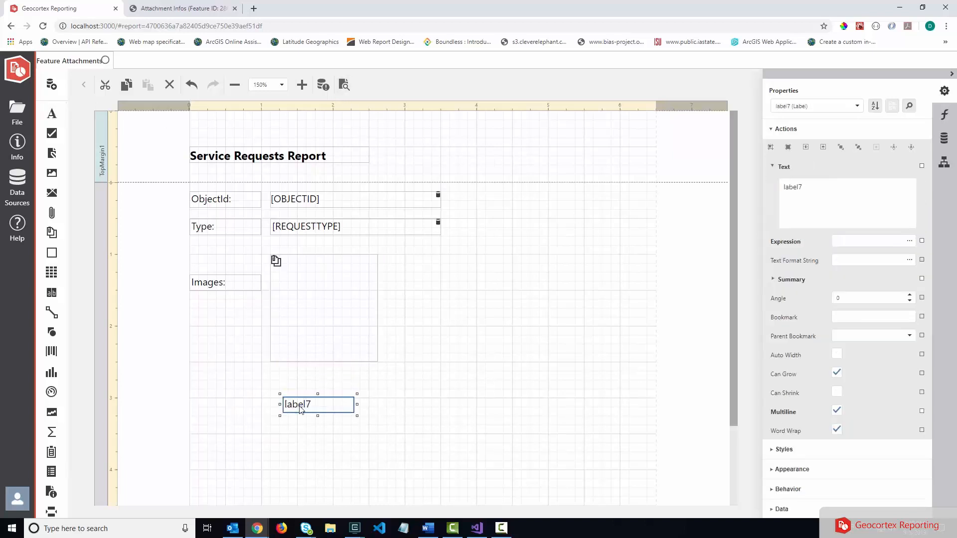
{"action": "double_click", "coordinate": [301, 408]}
{"action": "key", "text": "Tab"}
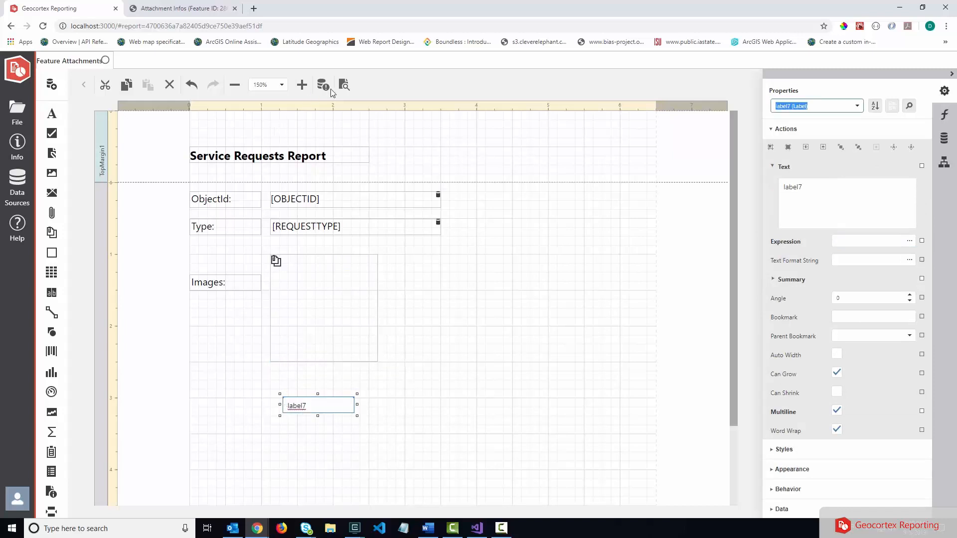
Preview the report to check how three stacked attachments affect the label below them, and close the result.
{"action": "left_click", "coordinate": [344, 85]}
{"action": "left_click", "coordinate": [561, 326]}
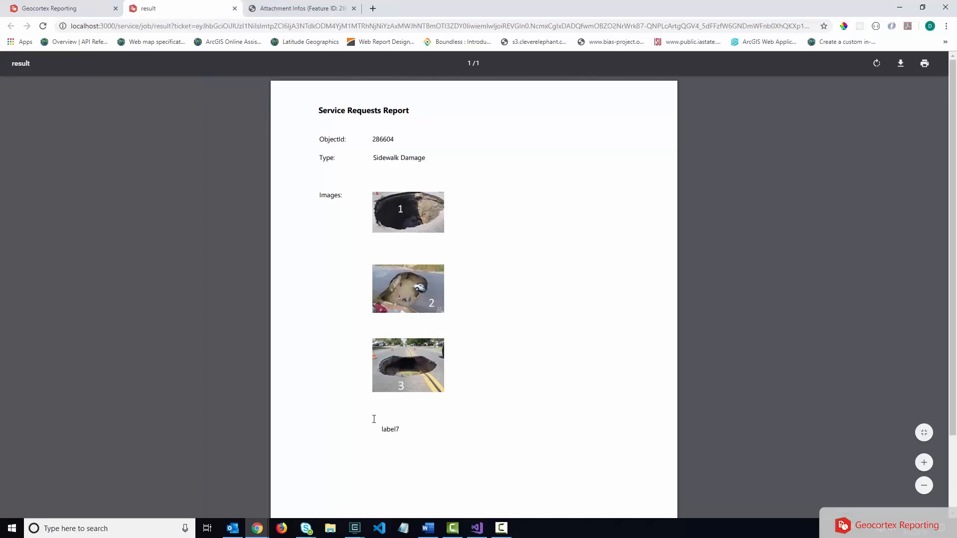
{"action": "left_click", "coordinate": [235, 8]}
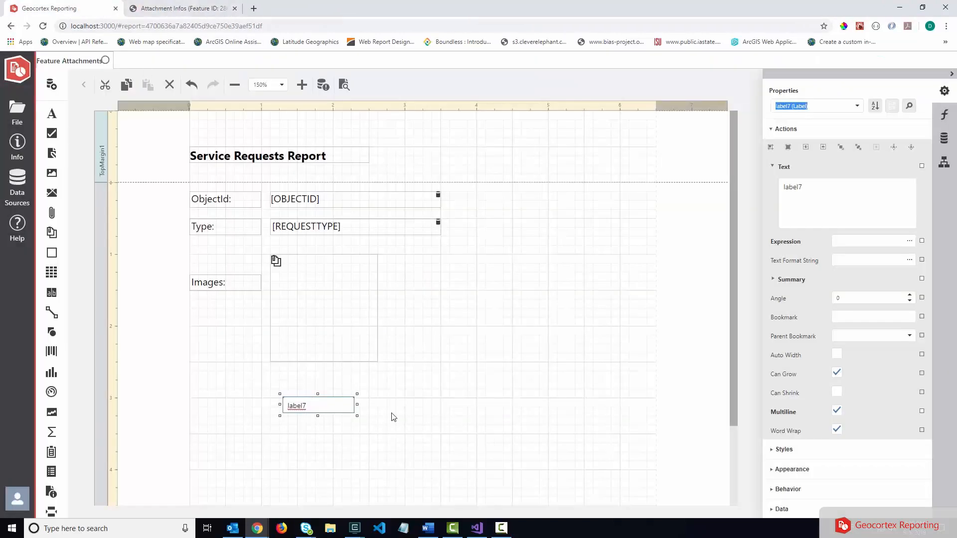
Delete the test label below the multiple attachments item.
{"action": "left_click", "coordinate": [338, 419]}
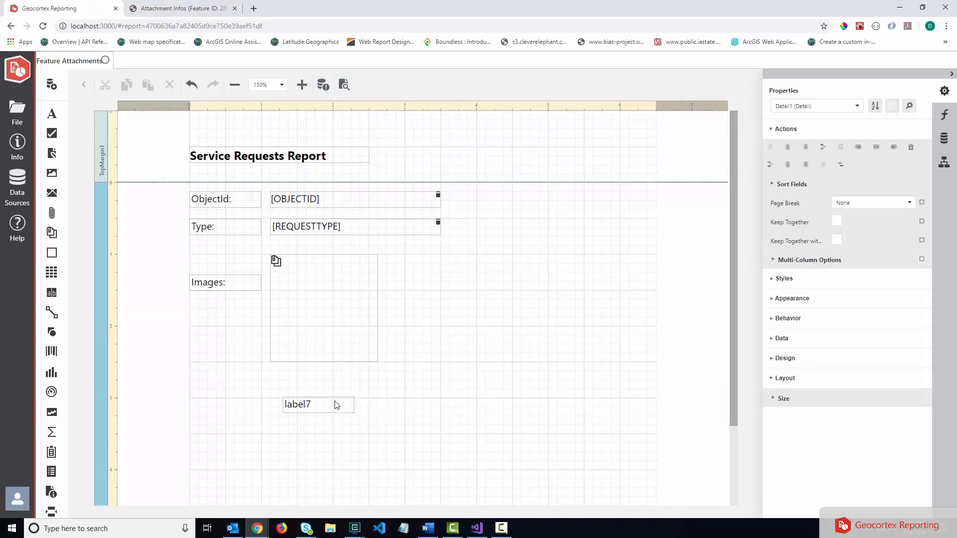
{"action": "left_click", "coordinate": [337, 404]}
{"action": "key", "text": "Delete"}
Set the multiple attachments item to 2 columns, preview the report with that layout, and close the result.
{"action": "left_click", "coordinate": [338, 308]}
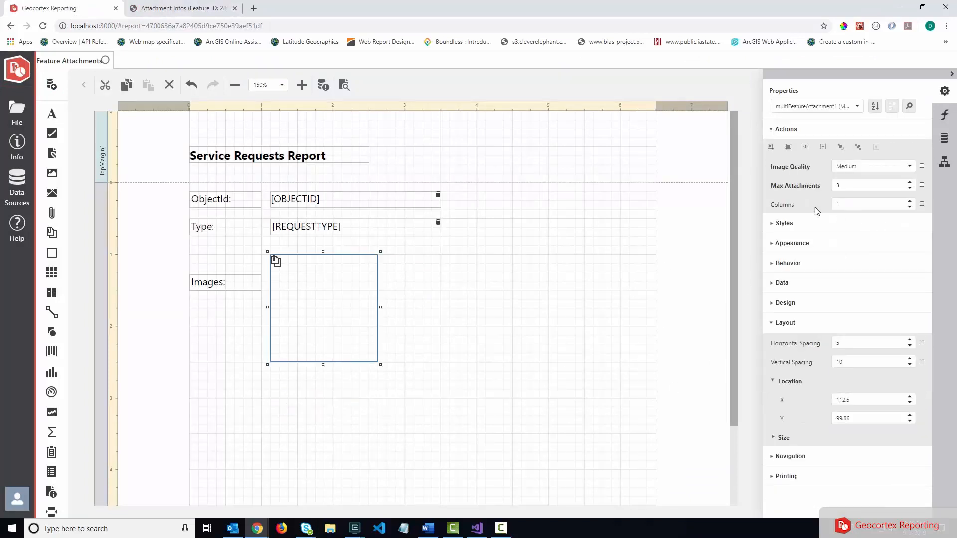
{"action": "left_click", "coordinate": [911, 201]}
{"action": "left_click", "coordinate": [347, 84]}
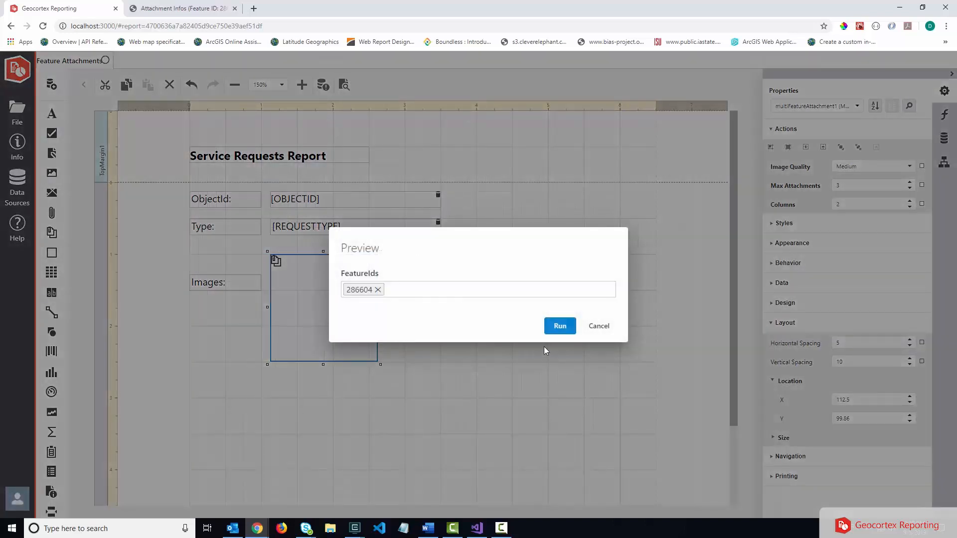
{"action": "left_click", "coordinate": [560, 326]}
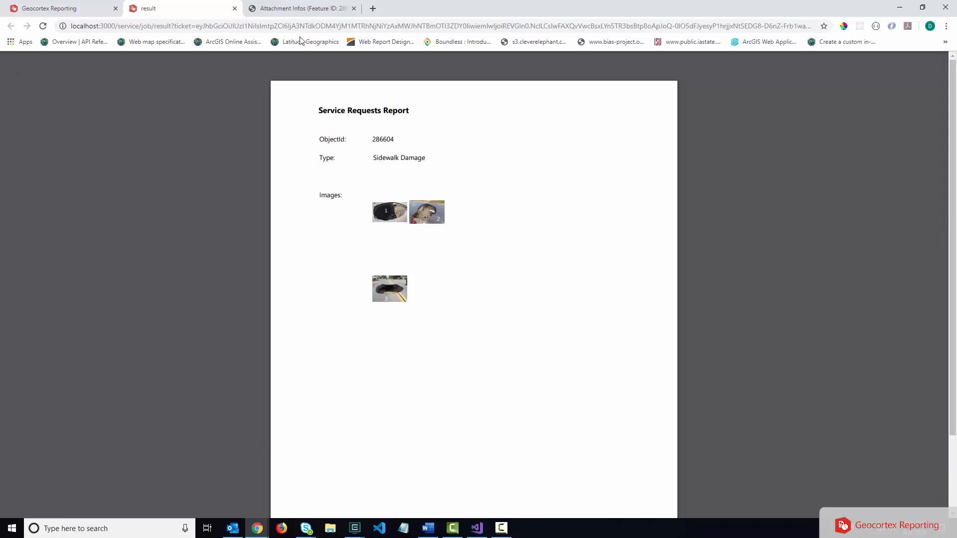
{"action": "left_click", "coordinate": [235, 8]}
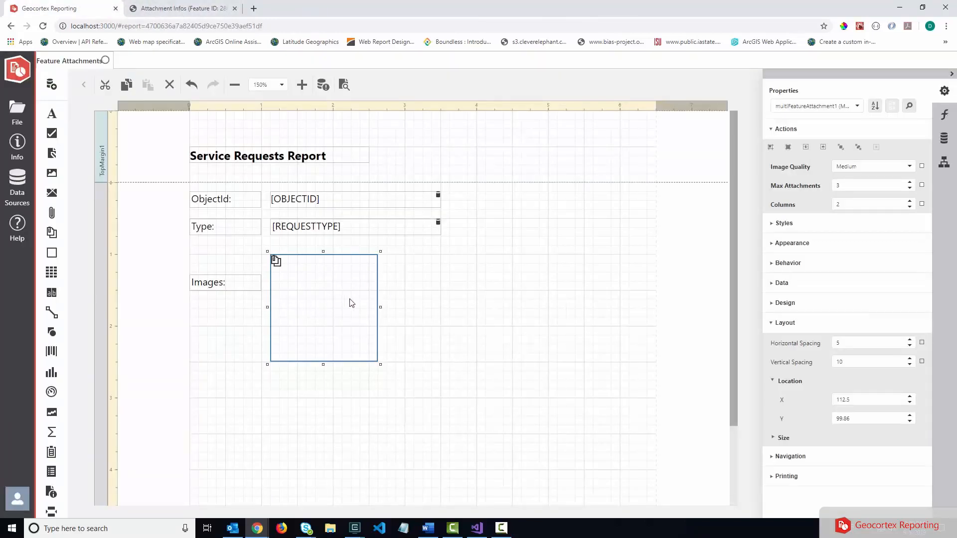
Widen the multiple attachments item to the right to a width of about 355, keeping its height.
{"action": "left_click", "coordinate": [383, 313]}
{"action": "left_click", "coordinate": [378, 313]}
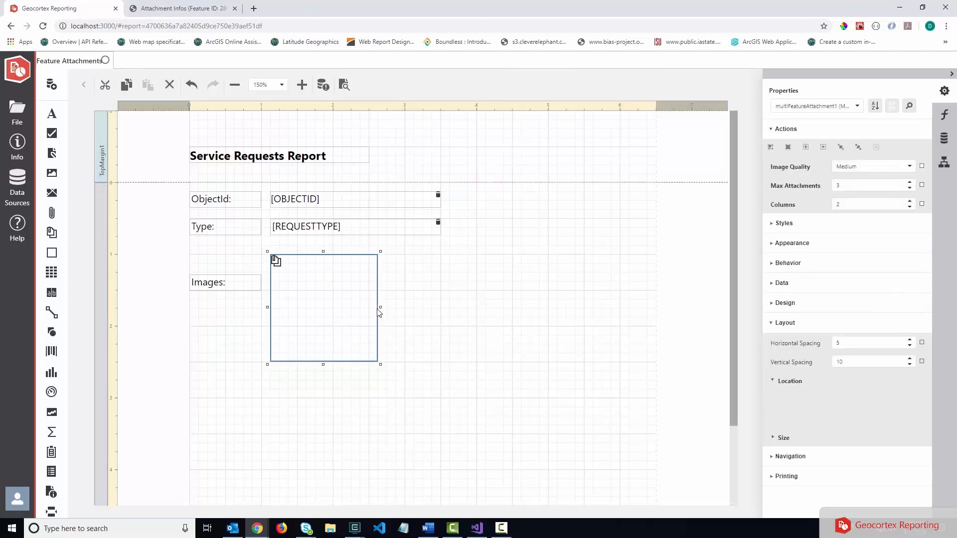
{"action": "left_click_drag", "start_coordinate": [381, 306], "coordinate": [529, 298]}
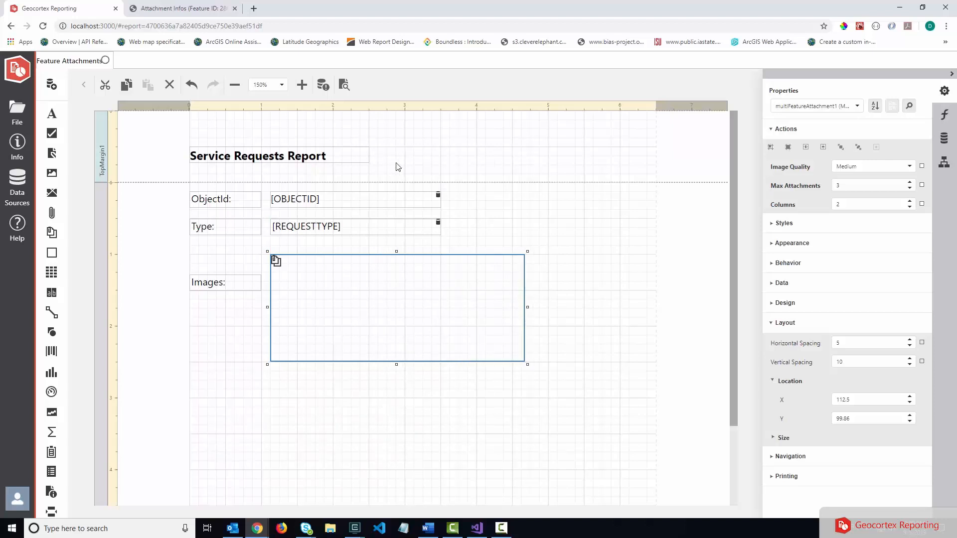
Preview the report to check the image sizes in the widened two-column attachments item, and close the result.
{"action": "left_click", "coordinate": [344, 85]}
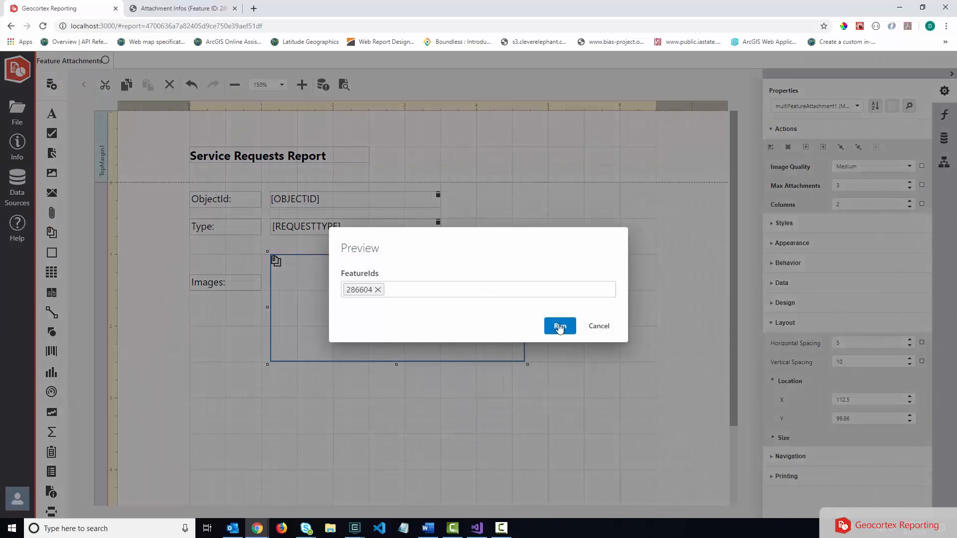
{"action": "left_click", "coordinate": [557, 325]}
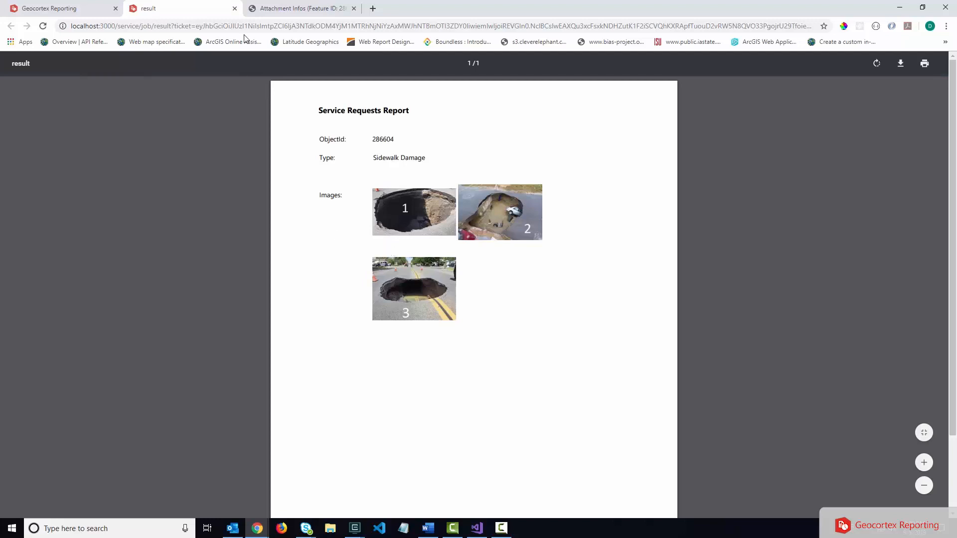
{"action": "left_click", "coordinate": [235, 9]}
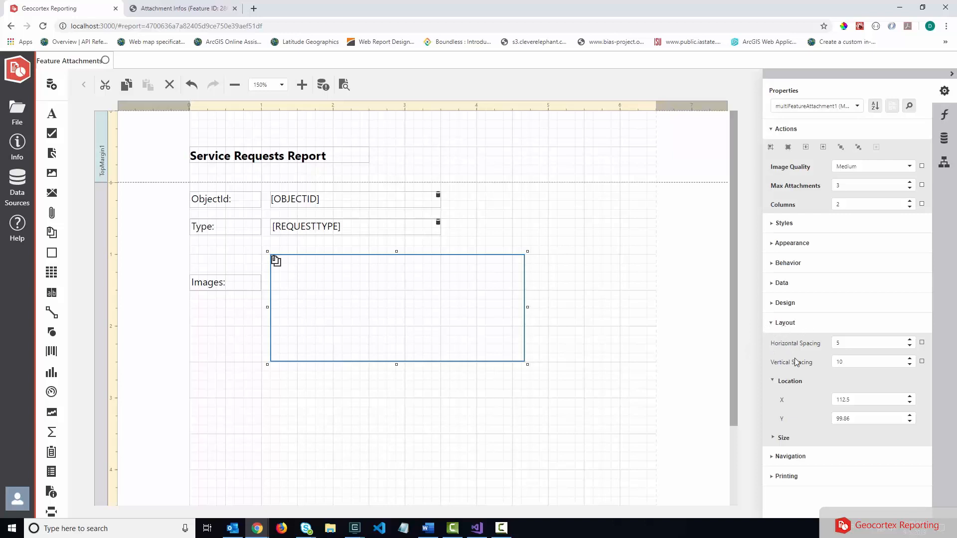
Set the attachments item's horizontal spacing to 10 and vertical spacing to 5, and show its size properties.
{"action": "left_click", "coordinate": [847, 343]}
{"action": "type", "text": "10"}
{"action": "key", "text": "Tab"}
{"action": "type", "text": "5"}
{"action": "right_click", "coordinate": [782, 401]}
{"action": "left_click", "coordinate": [807, 443]}
{"action": "left_click", "coordinate": [809, 437]}
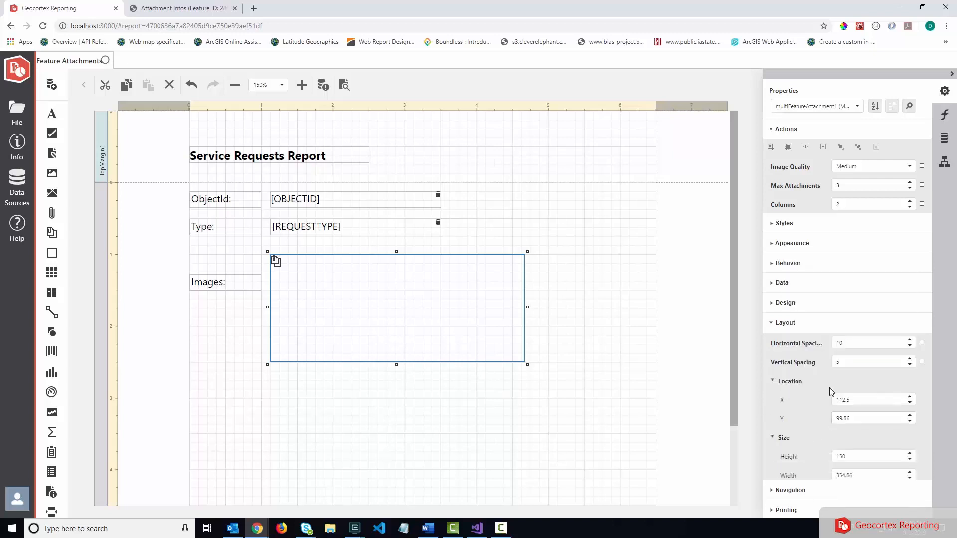
Preview the report with the changed horizontal and vertical spacing between the attachment images.
{"action": "left_click", "coordinate": [345, 84]}
{"action": "left_click", "coordinate": [560, 327]}
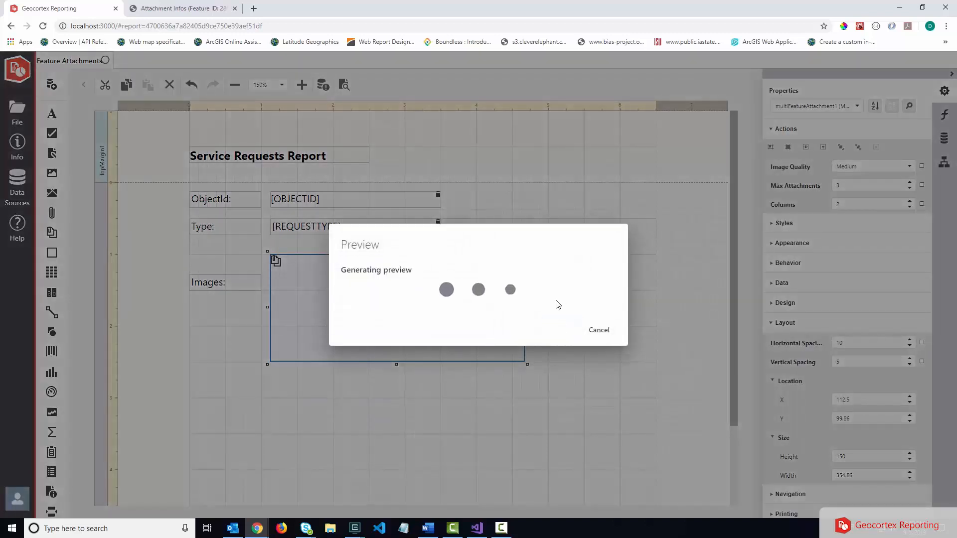